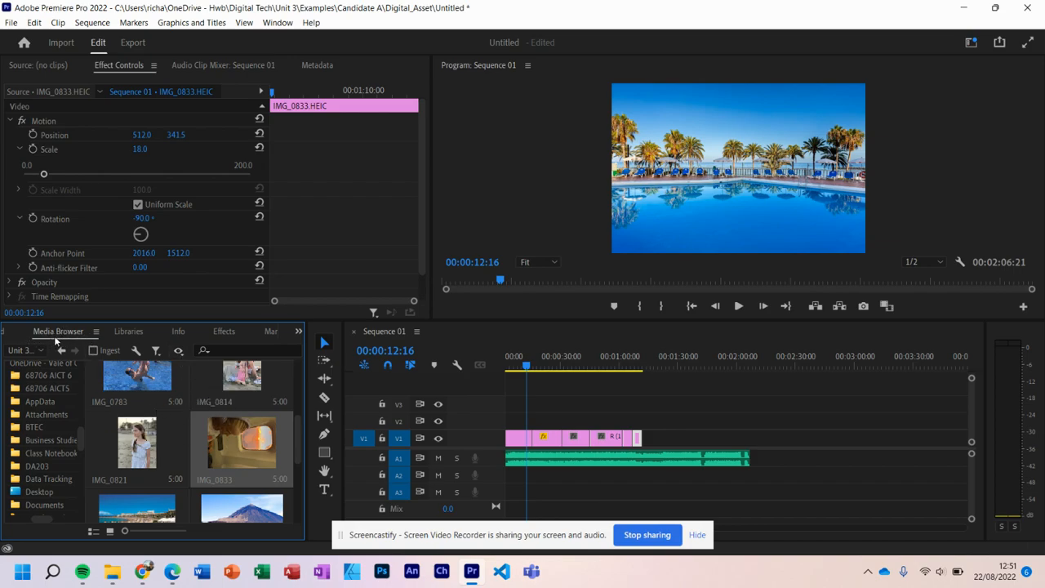
Step: Show the Effects library, collapse the Slide group and display the list of Video Transitions categories
{"action": "left_click", "coordinate": [296, 333]}
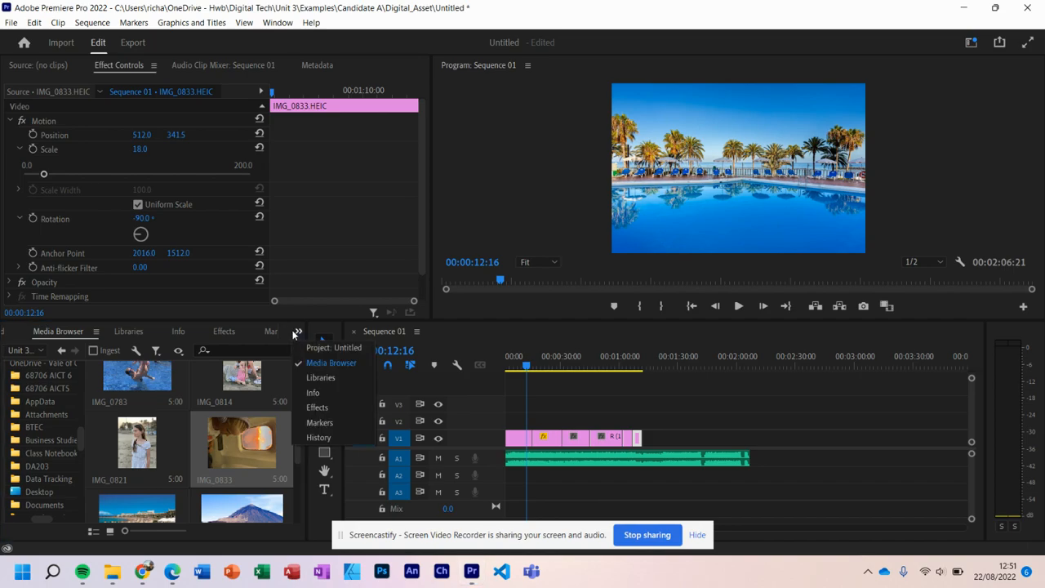
{"action": "left_click", "coordinate": [310, 408]}
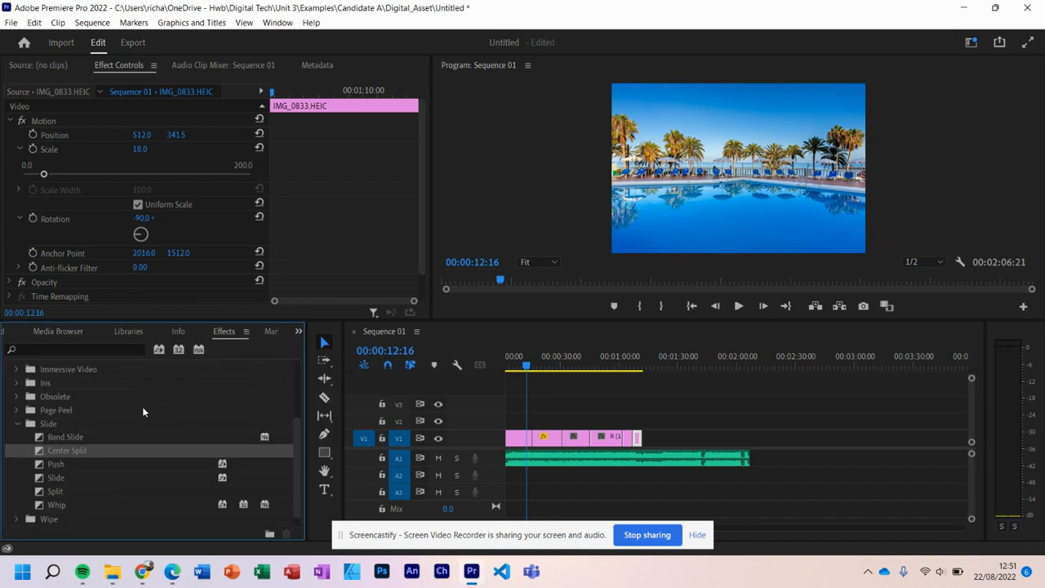
{"action": "left_click", "coordinate": [18, 424]}
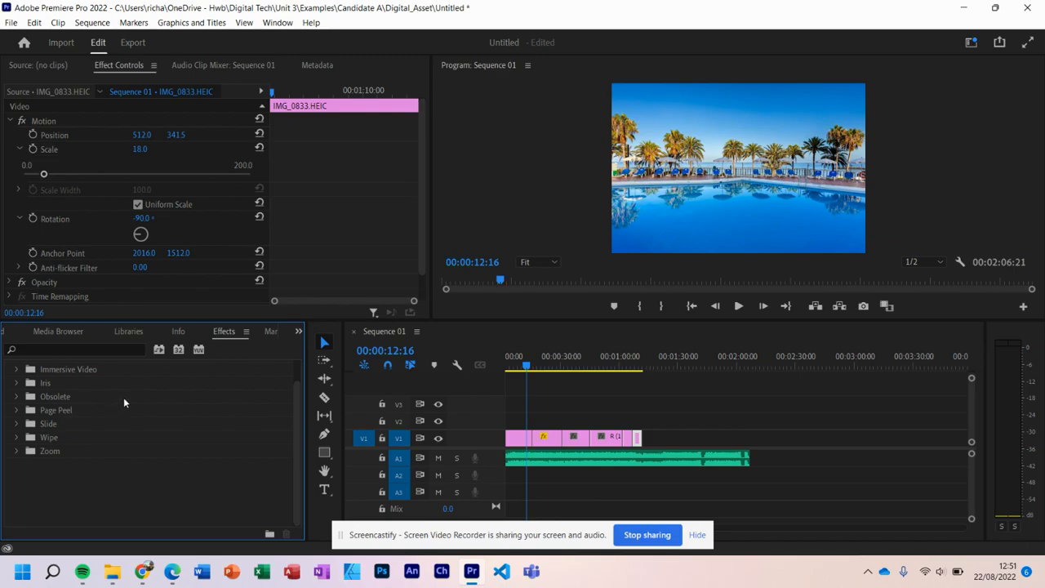
{"action": "scroll", "coordinate": [295, 417], "scroll_direction": "up", "scroll_amount": 3}
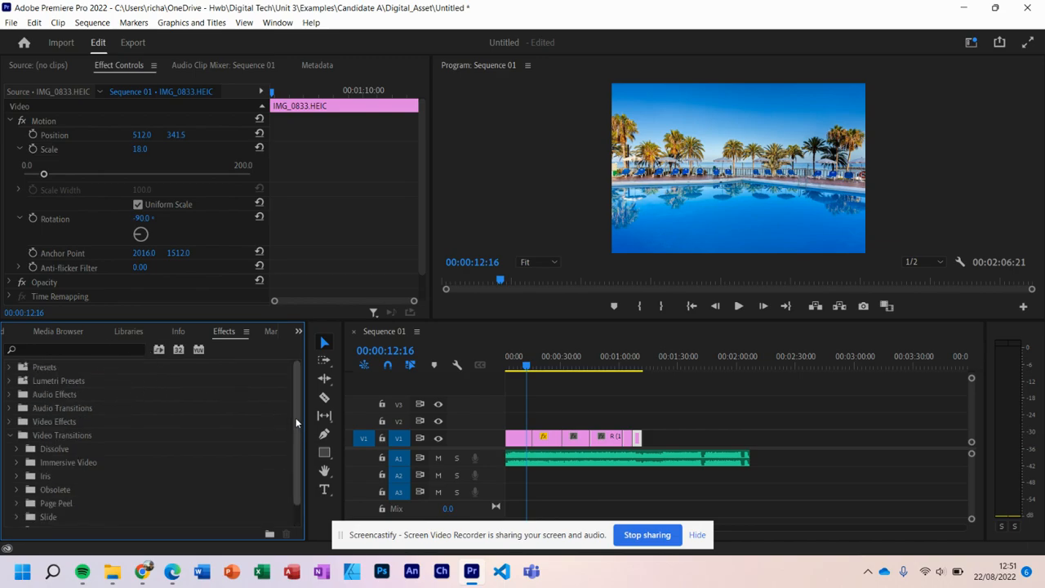
{"action": "left_click", "coordinate": [11, 435]}
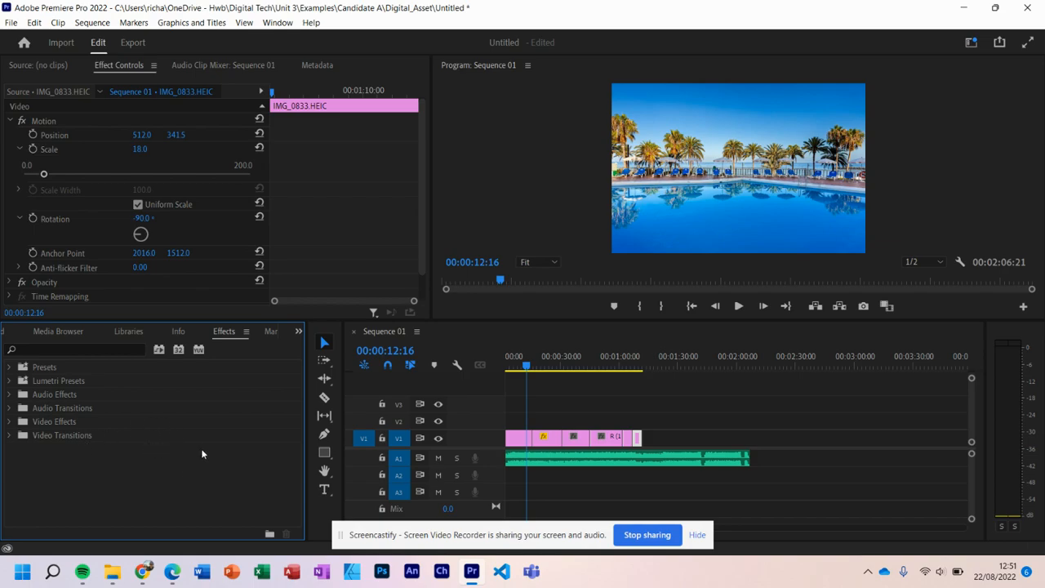
{"action": "left_click", "coordinate": [11, 435]}
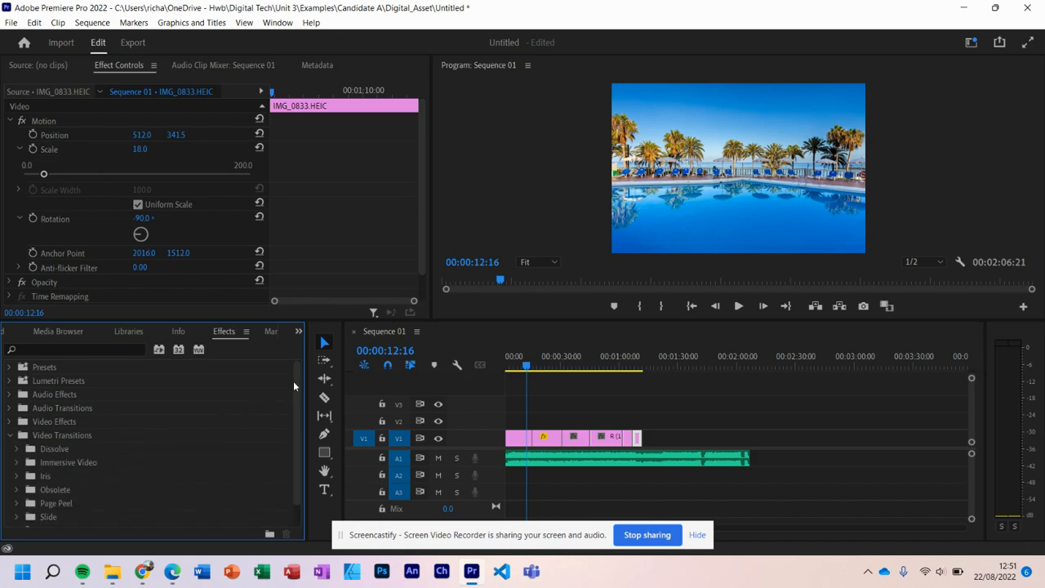
{"action": "scroll", "coordinate": [297, 410], "scroll_direction": "down", "scroll_amount": 2}
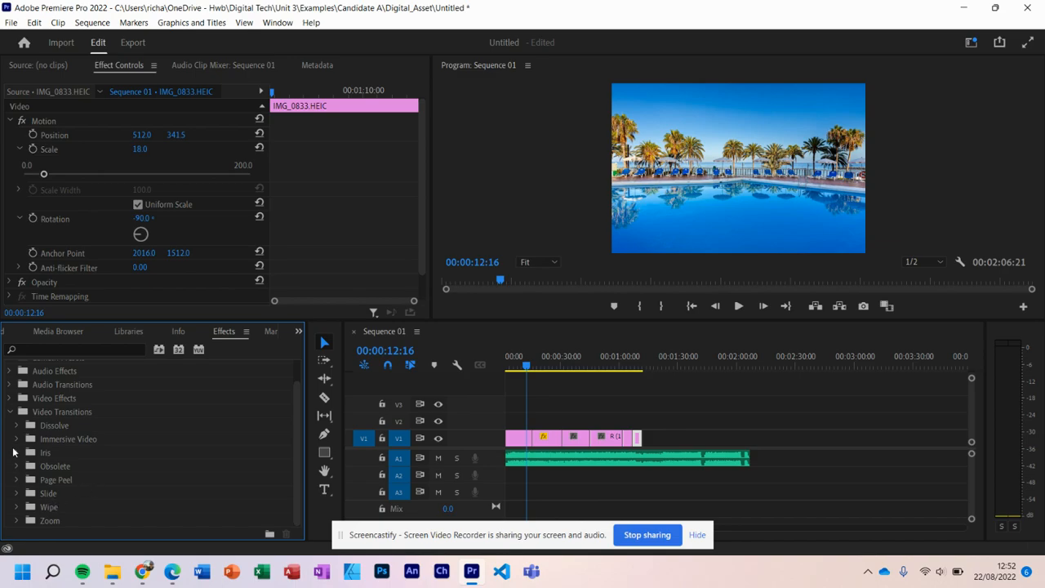
Step: Apply the Additive Dissolve transition at the cut between 41155952.jpg and IMG_0735.HEIC on track V1
{"action": "left_click", "coordinate": [17, 426]}
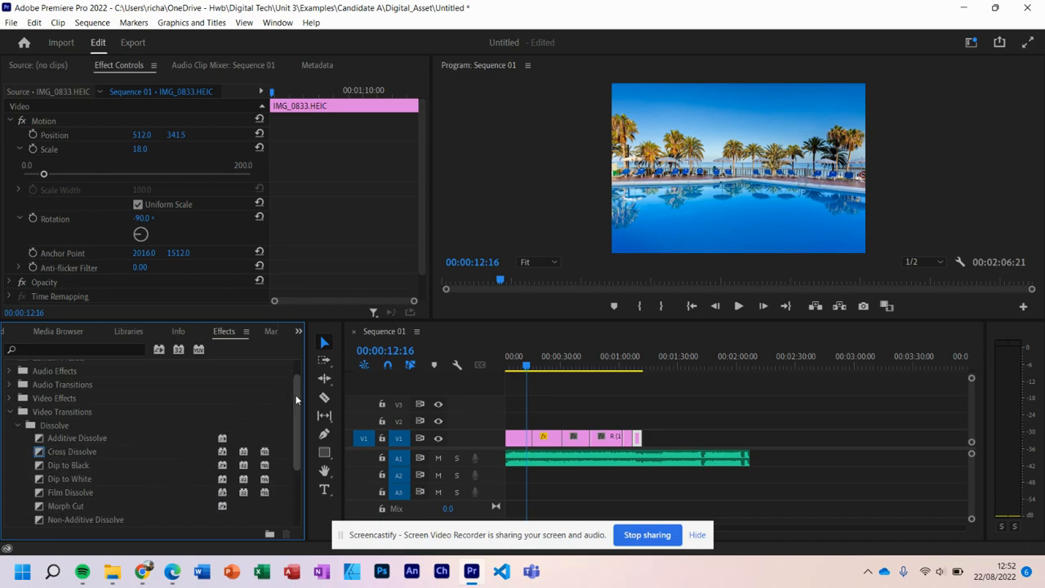
{"action": "scroll", "coordinate": [299, 407], "scroll_direction": "down", "scroll_amount": 1}
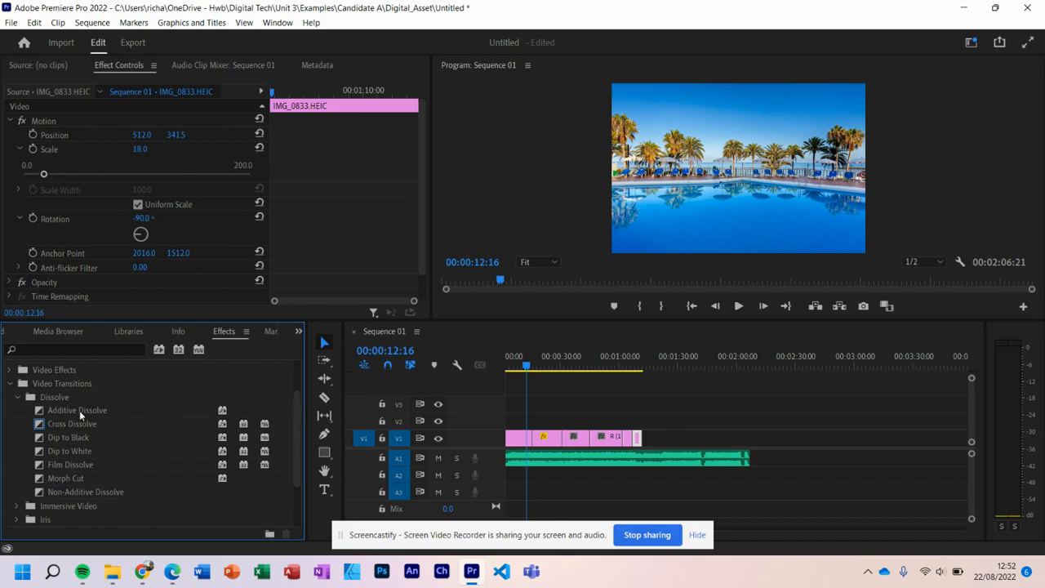
{"action": "left_click", "coordinate": [79, 410]}
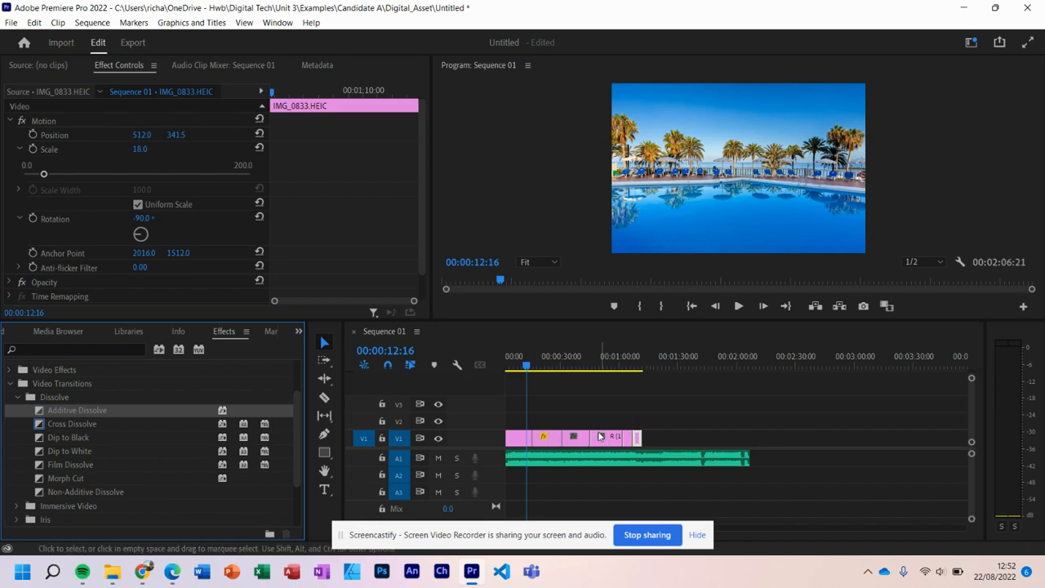
{"action": "scroll", "coordinate": [569, 435], "scroll_direction": "up", "scroll_amount": 1}
{"action": "scroll", "coordinate": [569, 437], "scroll_direction": "up", "scroll_amount": 6}
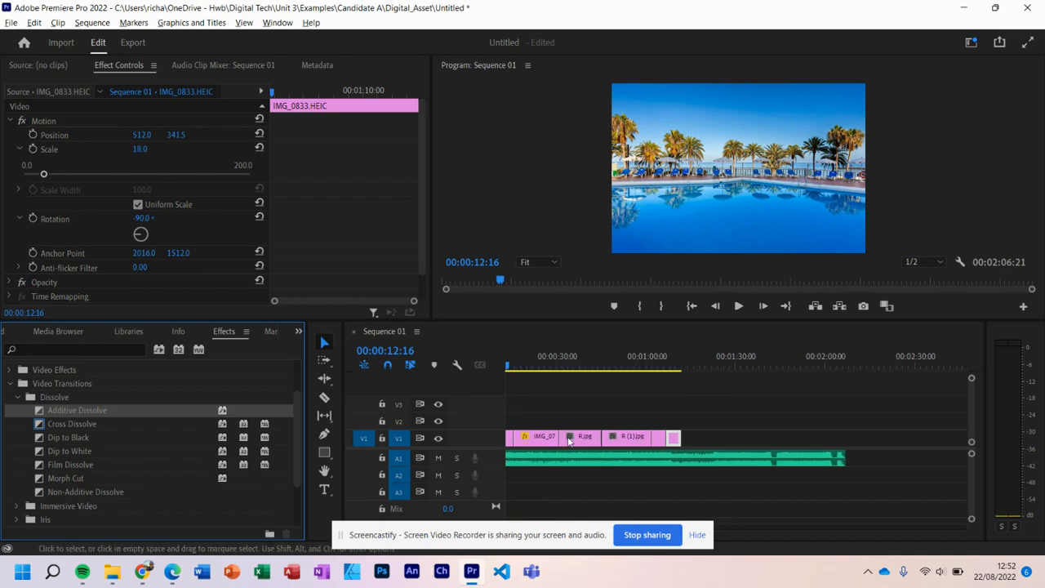
{"action": "scroll", "coordinate": [570, 439], "scroll_direction": "up", "scroll_amount": 1}
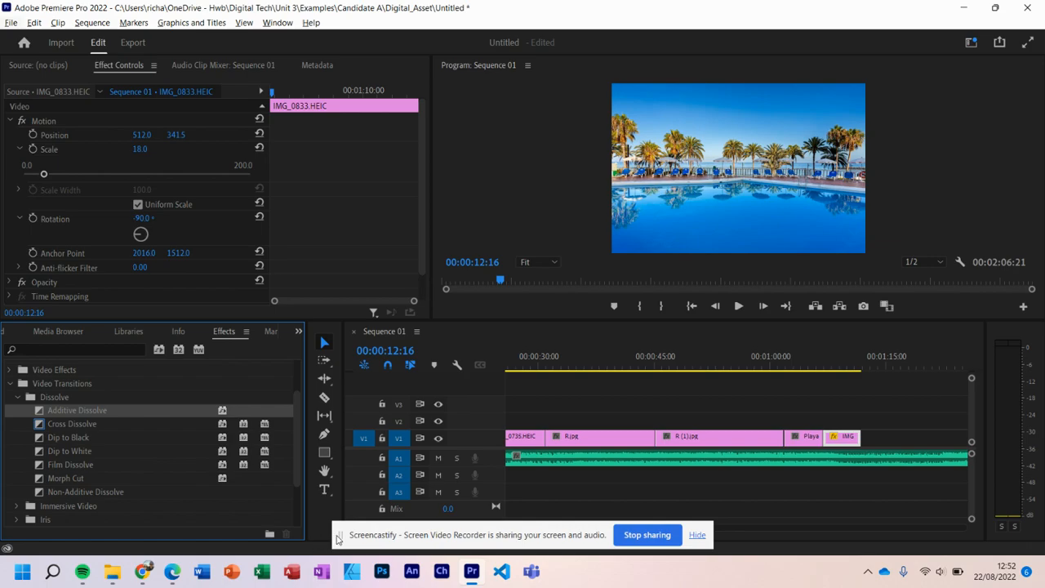
{"action": "left_click", "coordinate": [341, 540]}
{"action": "left_click_drag", "start_coordinate": [341, 540], "coordinate": [282, 574]}
{"action": "left_click_drag", "start_coordinate": [421, 526], "coordinate": [372, 528]}
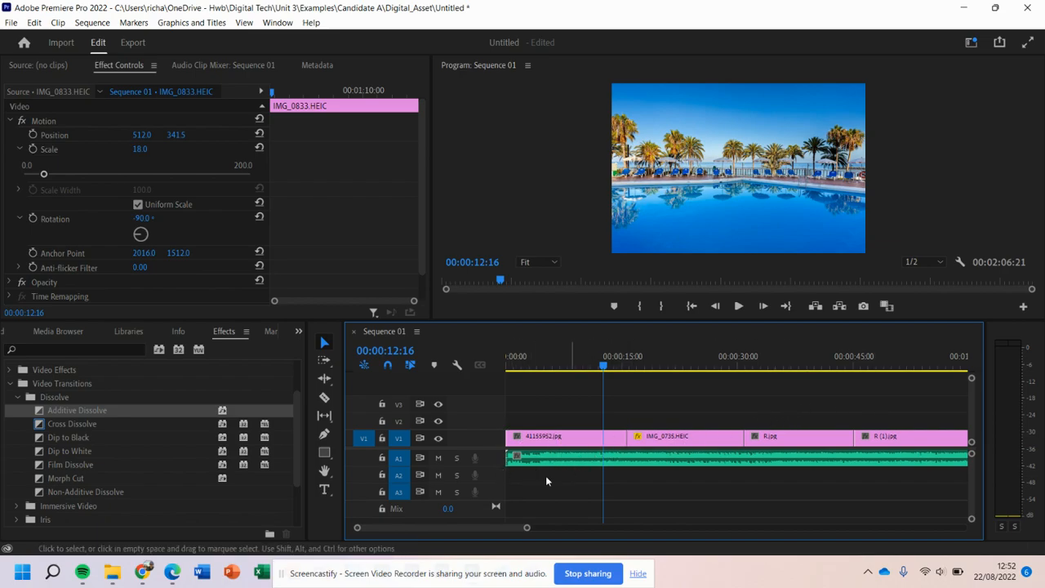
{"action": "mouse_move", "coordinate": [39, 407]}
{"action": "left_mouse_down"}
{"action": "mouse_move", "coordinate": [192, 448]}
{"action": "mouse_move", "coordinate": [544, 480]}
{"action": "mouse_move", "coordinate": [633, 453]}
{"action": "left_mouse_up"}
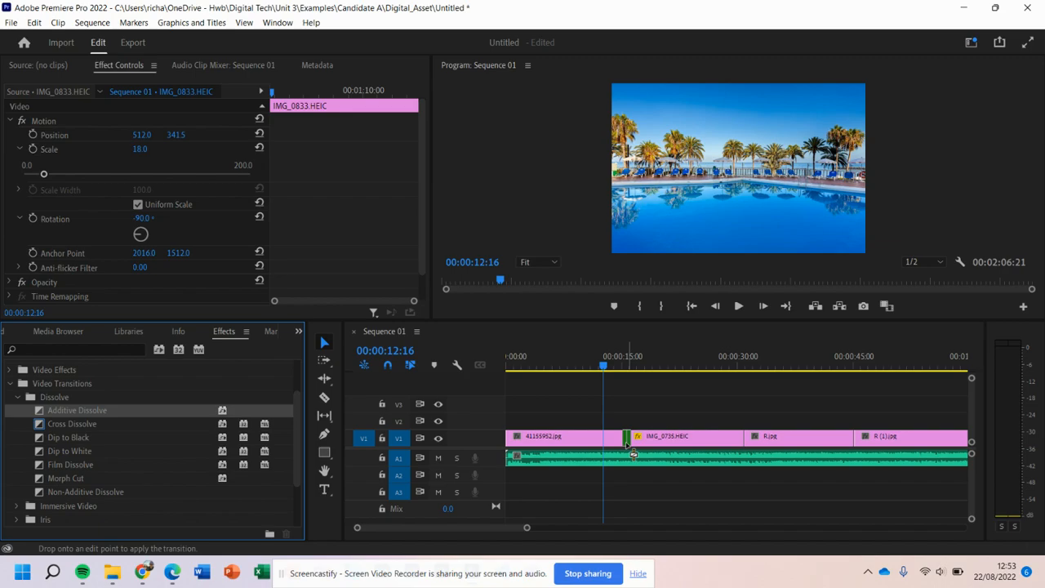
{"action": "left_click_drag", "start_coordinate": [633, 454], "coordinate": [635, 453]}
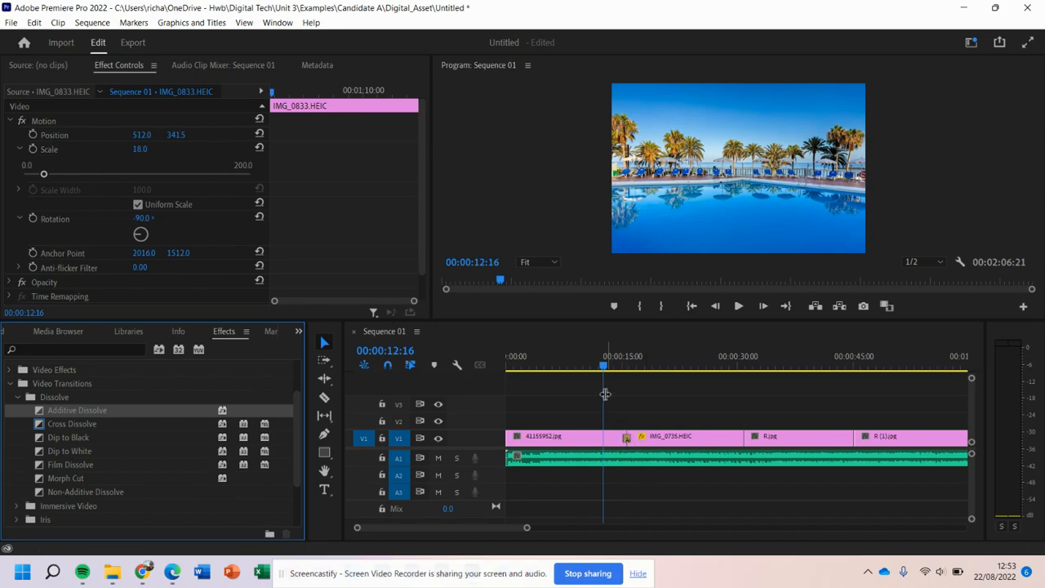
Step: Play back the Additive Dissolve twice from just before the cut between the first two clips
{"action": "left_click_drag", "start_coordinate": [604, 367], "coordinate": [621, 366]}
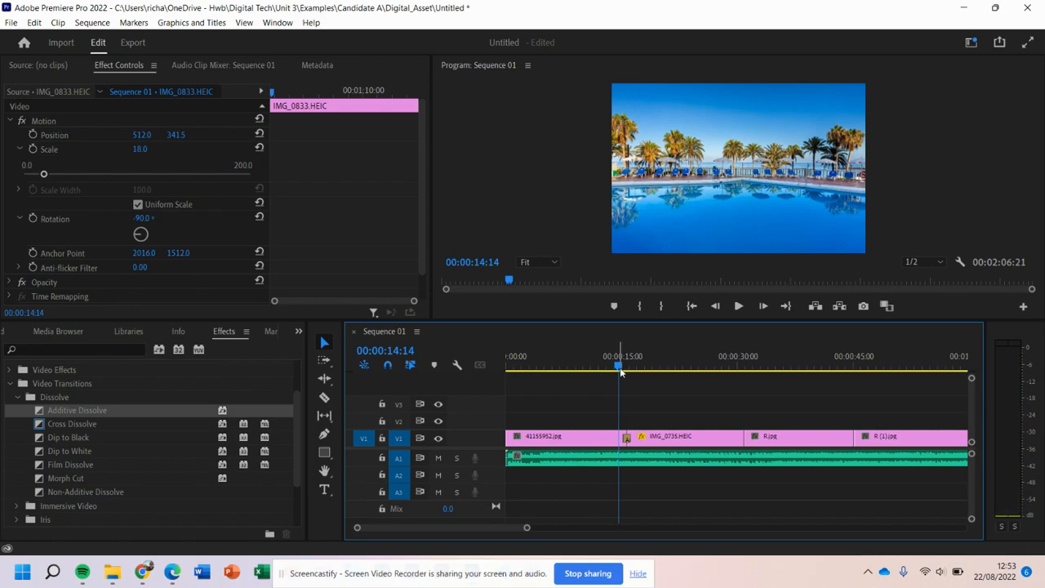
{"action": "key", "text": "space"}
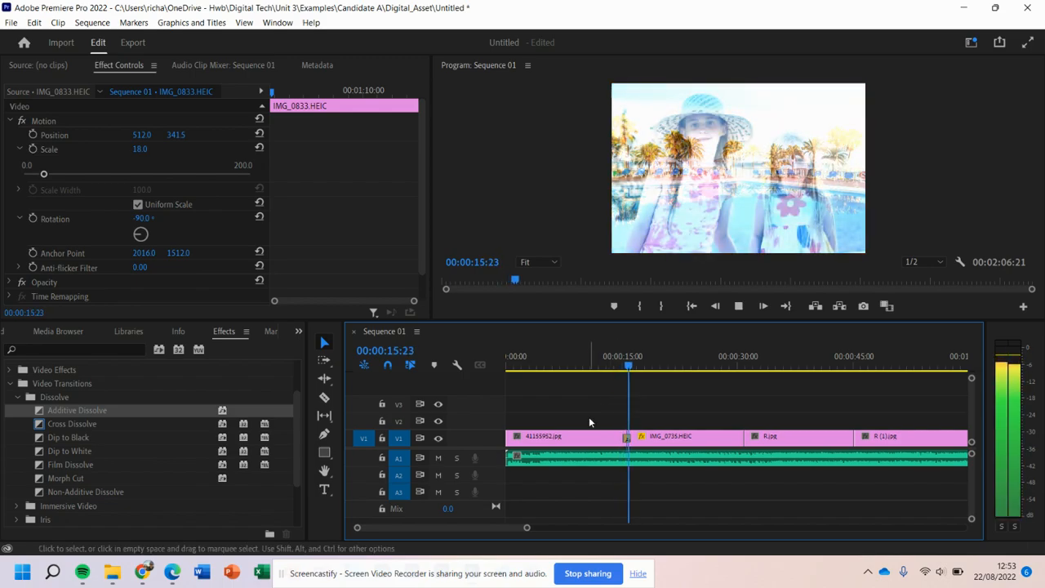
{"action": "left_click_drag", "start_coordinate": [641, 372], "coordinate": [615, 375]}
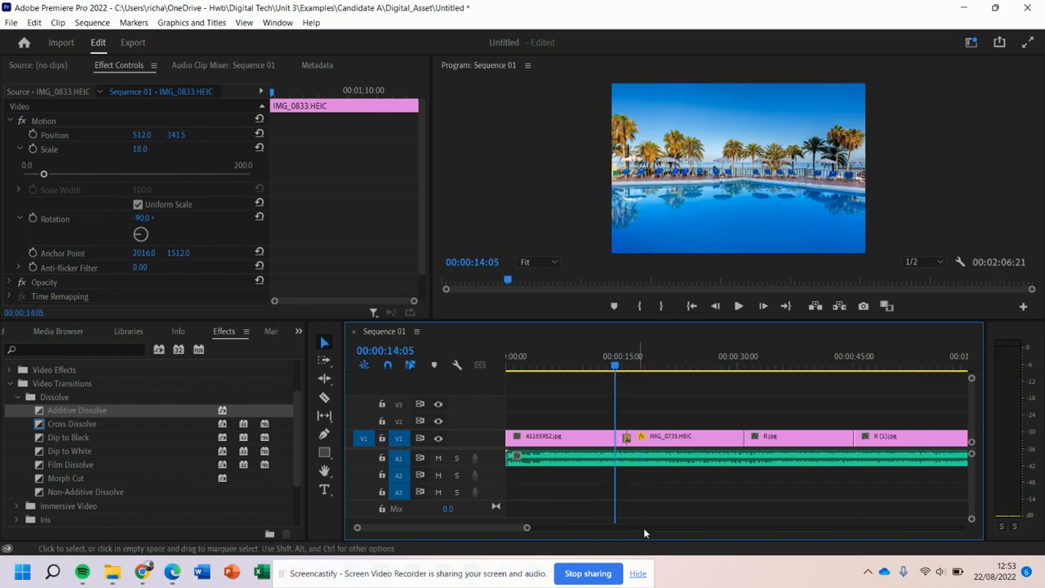
{"action": "key", "text": "space"}
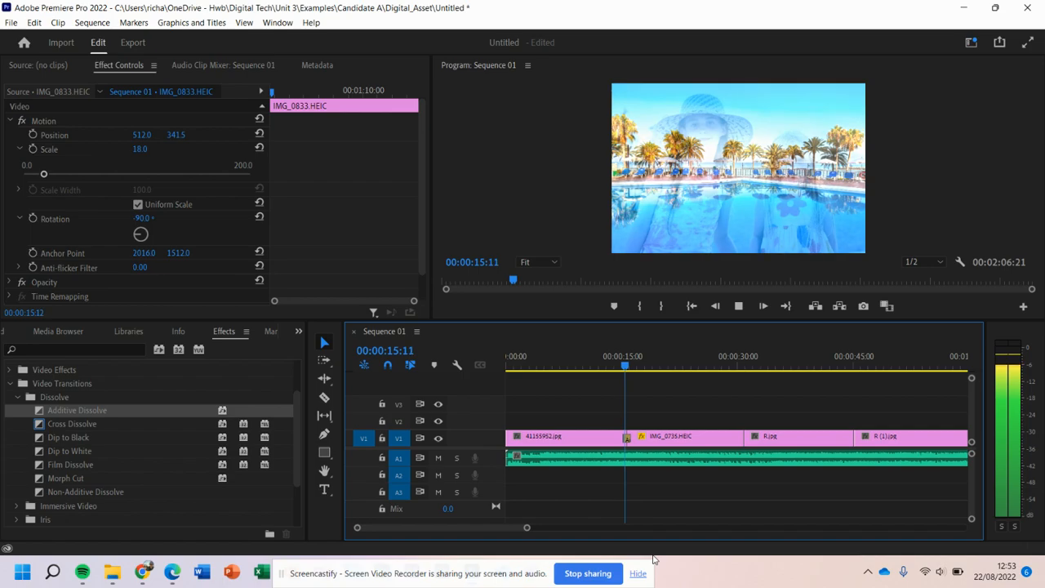
{"action": "key", "text": "space"}
Step: Delete the Additive Dissolve from the cut between the first two clips and collapse the Dissolve group
{"action": "left_click", "coordinate": [627, 438]}
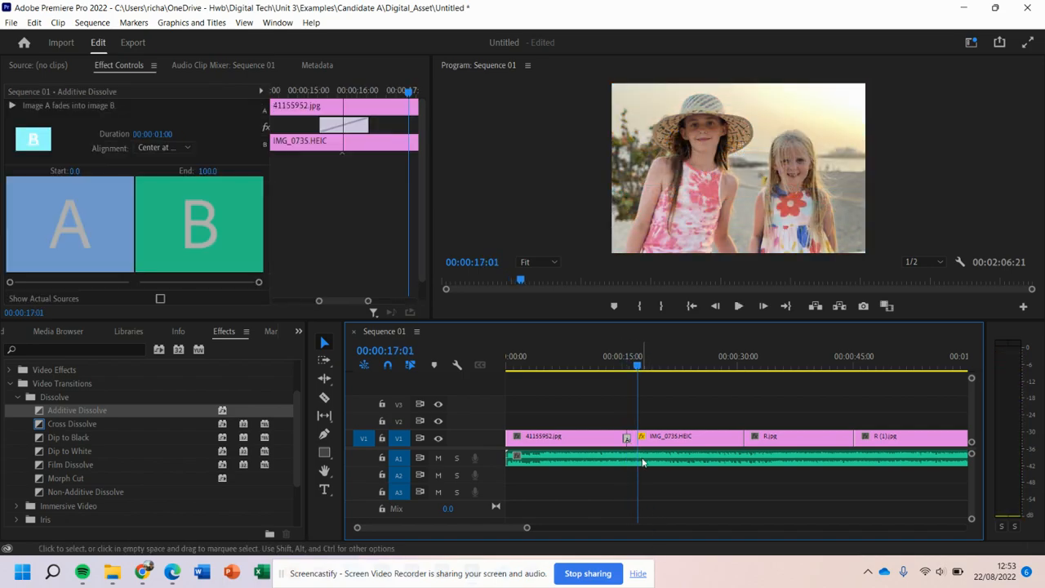
{"action": "key", "text": "Delete"}
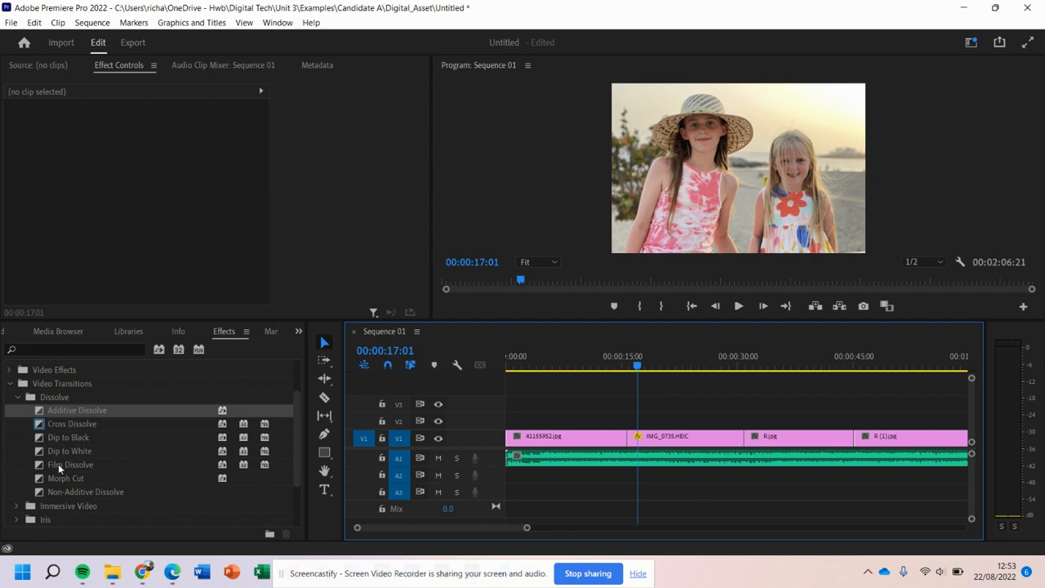
{"action": "left_click", "coordinate": [19, 397]}
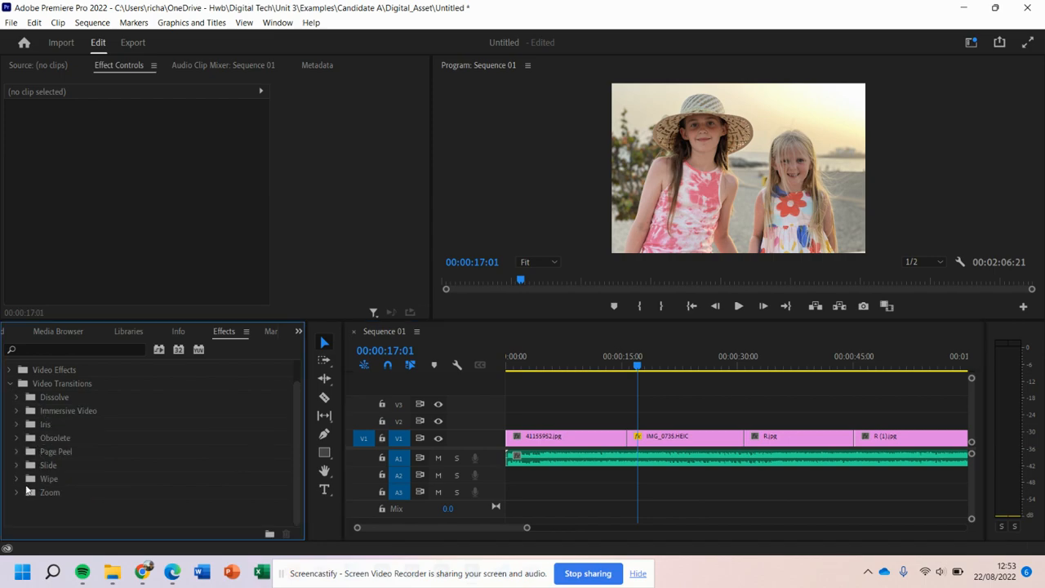
Step: Apply the Clock Wipe transition from the Wipe group at the cut between 41155952.jpg and IMG_0735.HEIC
{"action": "left_click", "coordinate": [17, 480]}
{"action": "scroll", "coordinate": [122, 462], "scroll_direction": "down", "scroll_amount": 2}
{"action": "left_click_drag", "start_coordinate": [292, 409], "coordinate": [291, 439]}
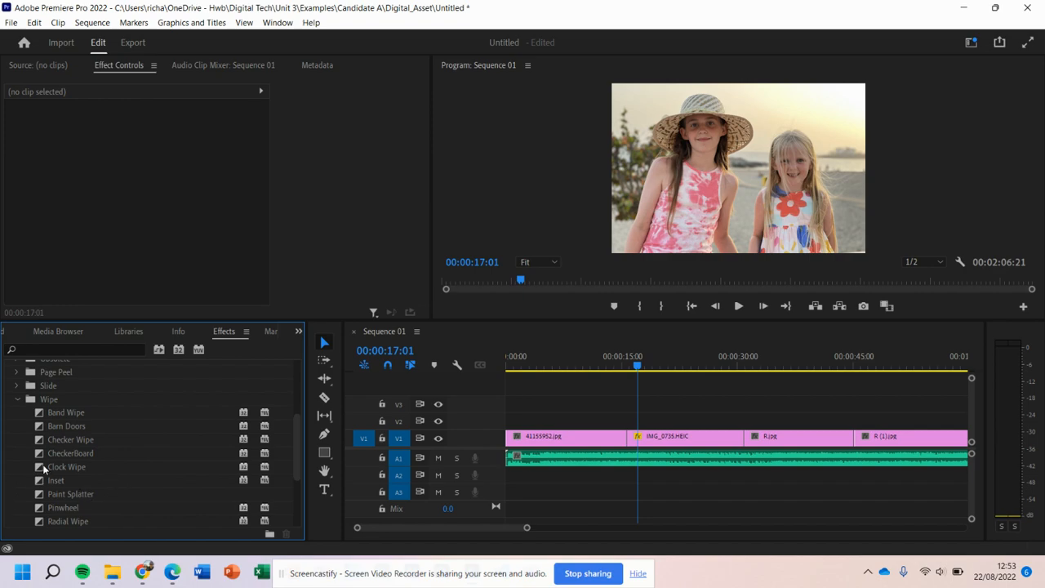
{"action": "mouse_move", "coordinate": [44, 467]}
{"action": "left_mouse_down"}
{"action": "mouse_move", "coordinate": [380, 483]}
{"action": "mouse_move", "coordinate": [631, 445]}
{"action": "left_mouse_up"}
Step: Preview the Clock Wipe by playing the sequence from just before the cut, and stop after it
{"action": "left_click_drag", "start_coordinate": [637, 367], "coordinate": [616, 369]}
{"action": "key", "text": "space"}
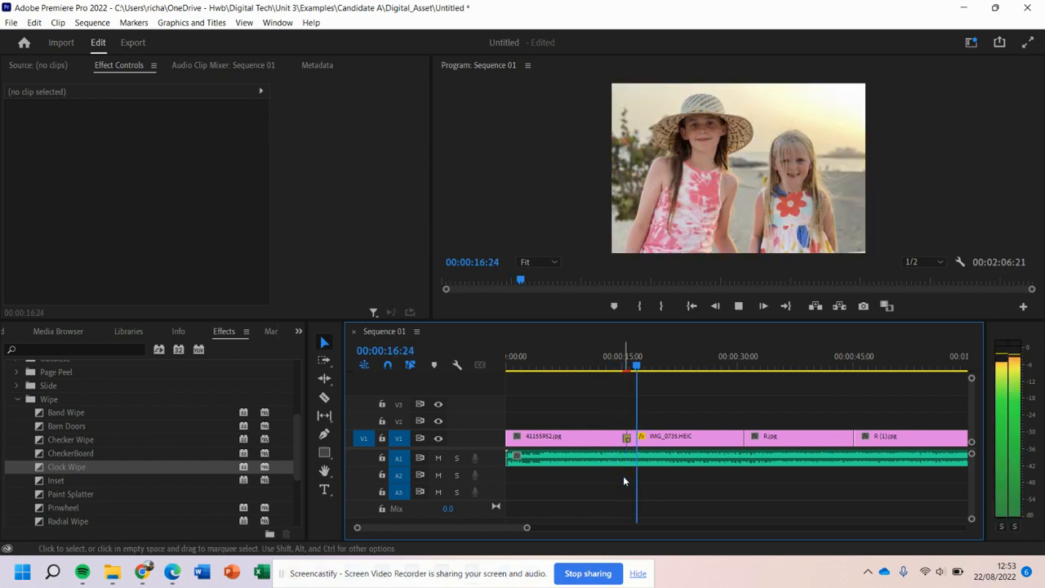
{"action": "key", "text": "space"}
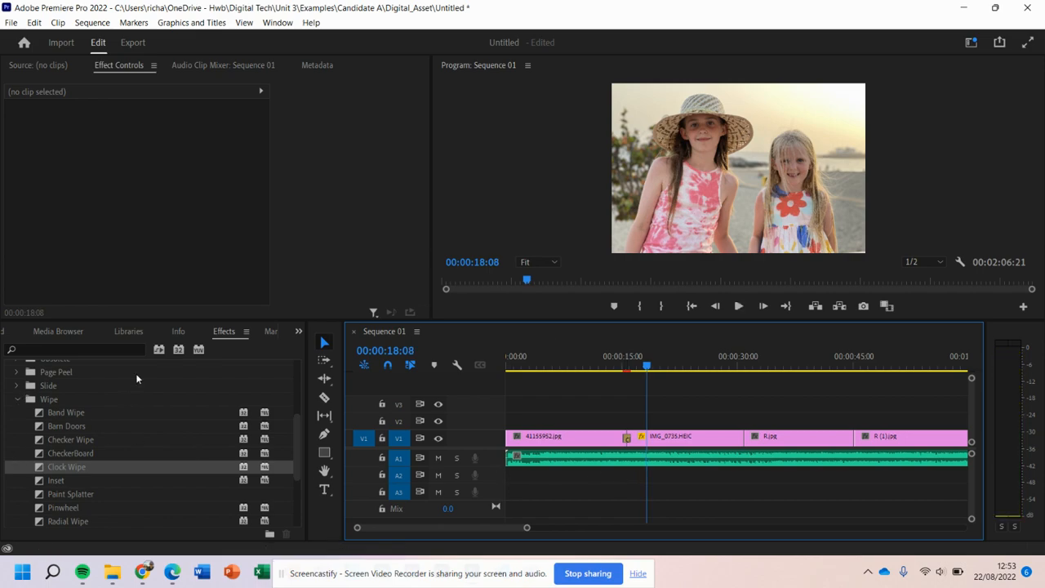